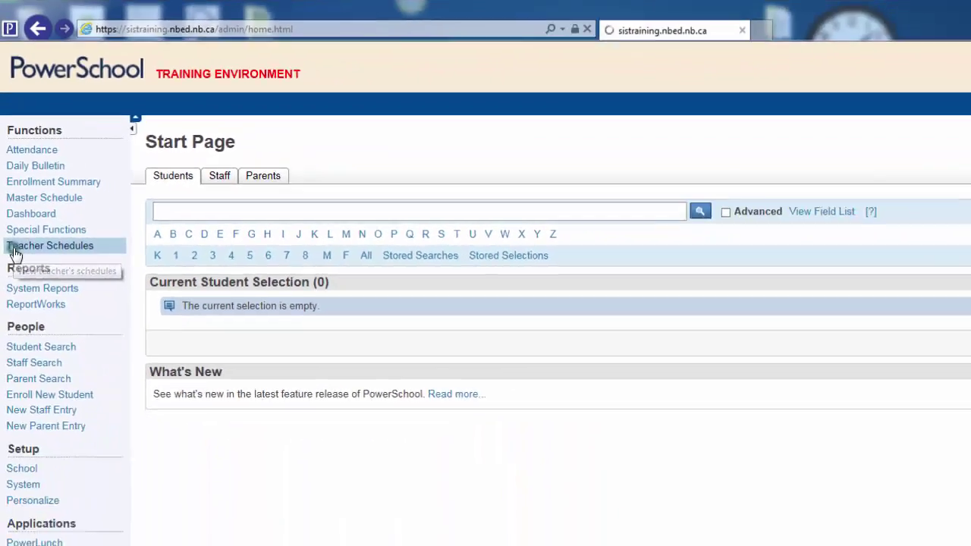
- Open the Homeroom class roster from the teacher's schedule and deselect all students
{"action": "left_click", "coordinate": [27, 440]}
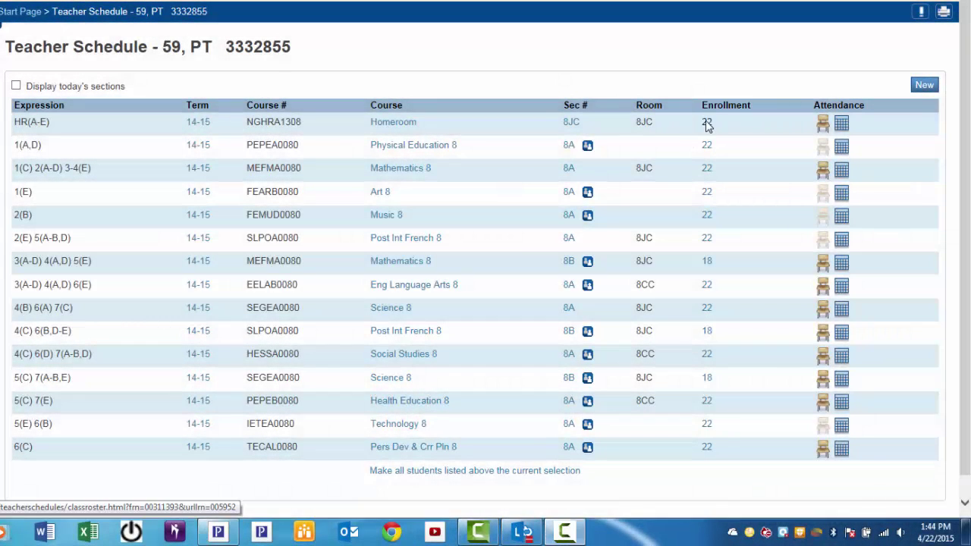
{"action": "left_click", "coordinate": [707, 124]}
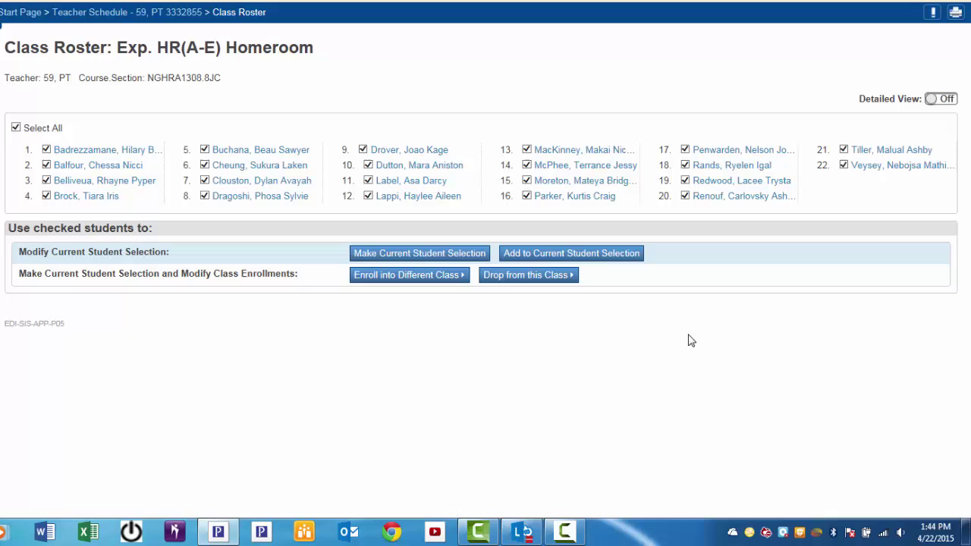
{"action": "left_click", "coordinate": [16, 128]}
{"action": "left_click", "coordinate": [16, 128]}
{"action": "left_click", "coordinate": [16, 128]}
{"action": "left_click", "coordinate": [46, 150]}
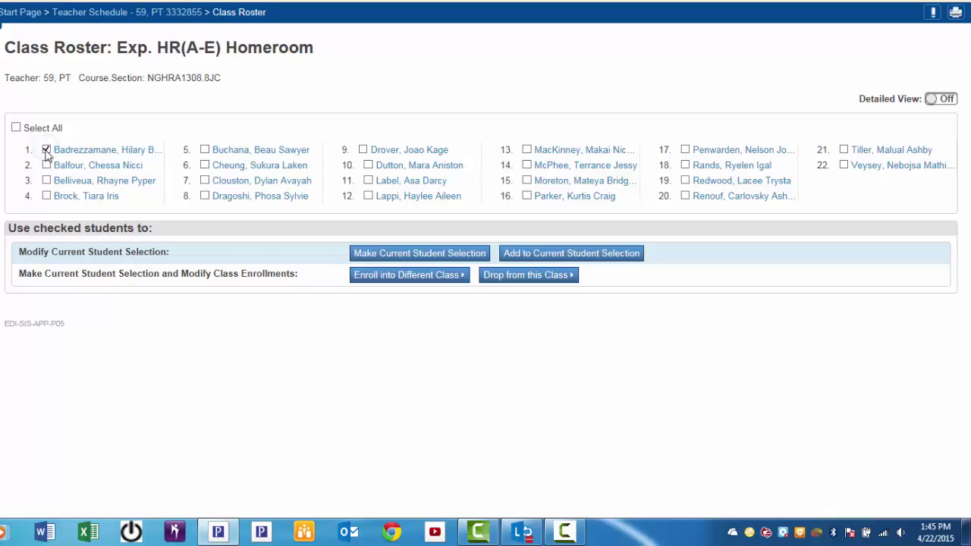
{"action": "left_click", "coordinate": [46, 150]}
{"action": "left_click", "coordinate": [46, 166]}
{"action": "left_click", "coordinate": [47, 180]}
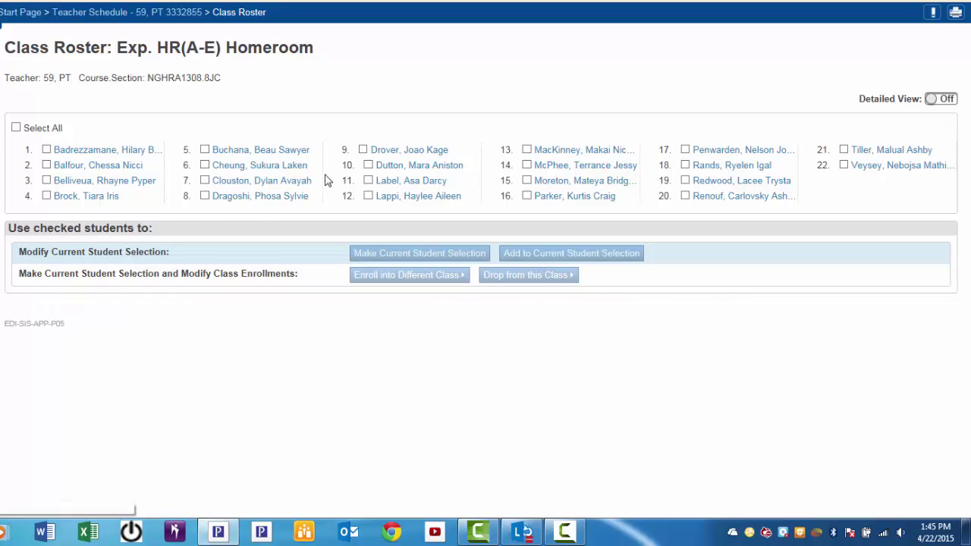
- Select students 9, 11, 13, 14, 16, 17, 18, 20, 21 and 22 on the roster and make them the current student selection
{"action": "left_click", "coordinate": [363, 150]}
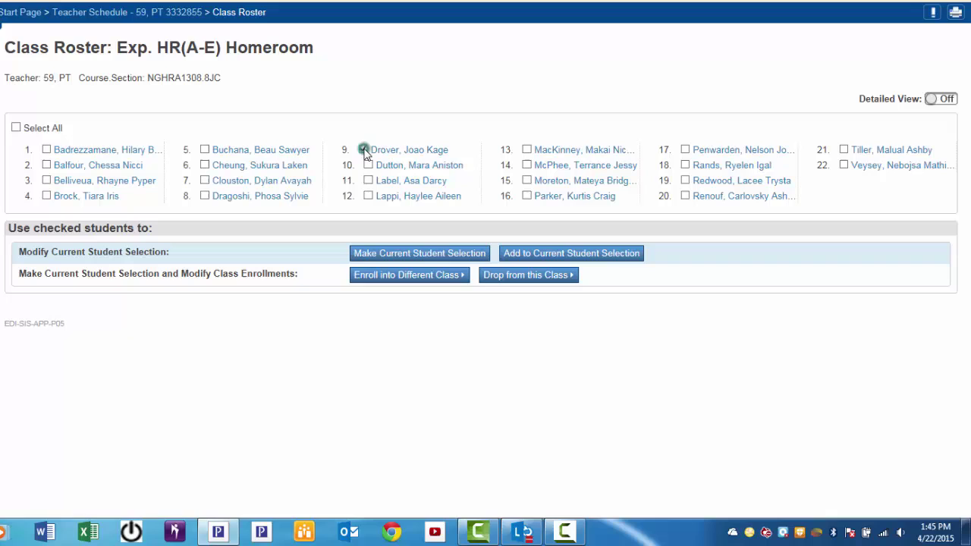
{"action": "left_click", "coordinate": [369, 182]}
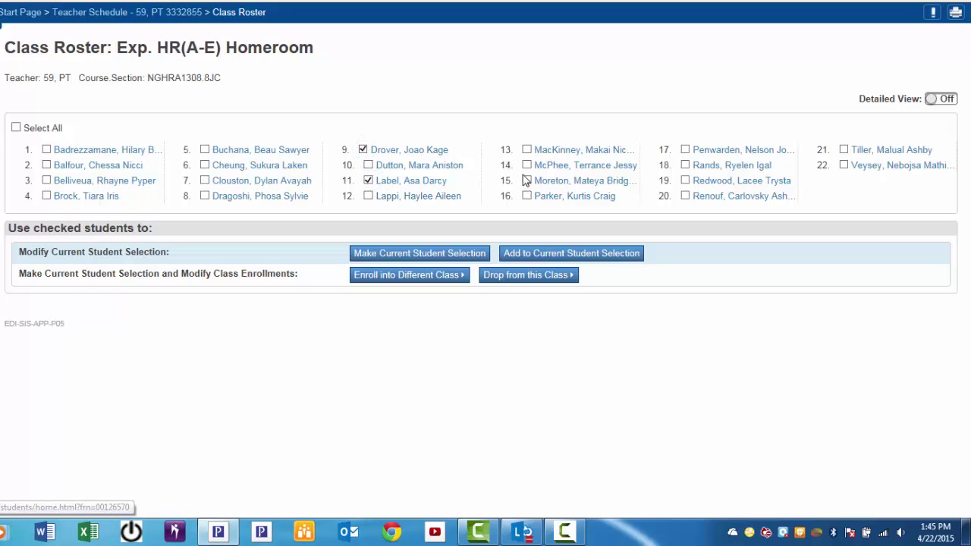
{"action": "left_click", "coordinate": [527, 149]}
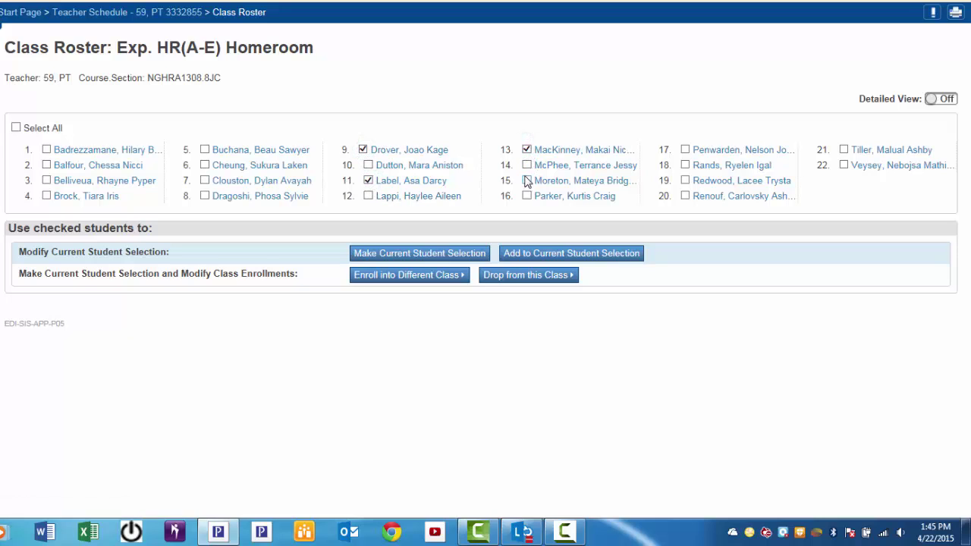
{"action": "left_click", "coordinate": [527, 165]}
{"action": "left_click", "coordinate": [527, 196]}
{"action": "left_click", "coordinate": [685, 149]}
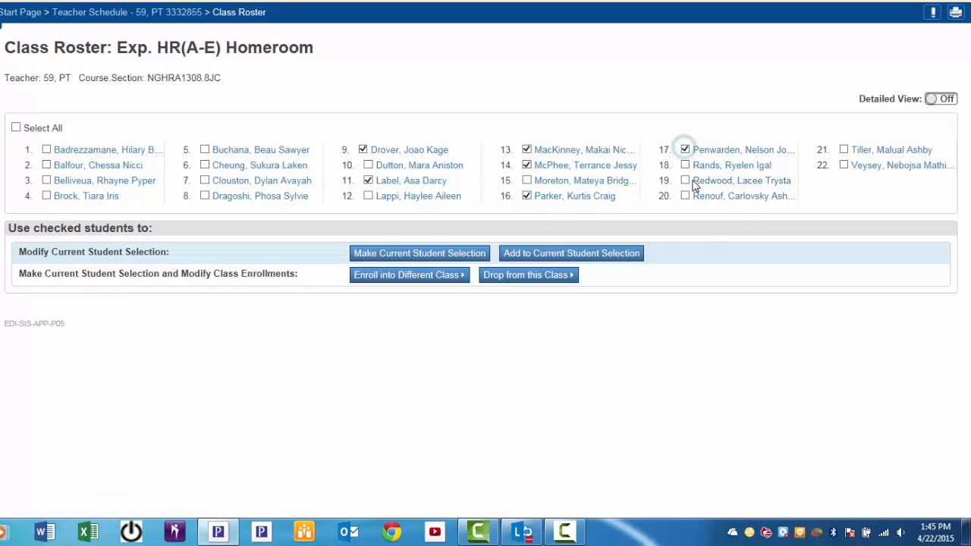
{"action": "left_click", "coordinate": [685, 165]}
{"action": "left_click", "coordinate": [685, 196]}
{"action": "left_click", "coordinate": [844, 150]}
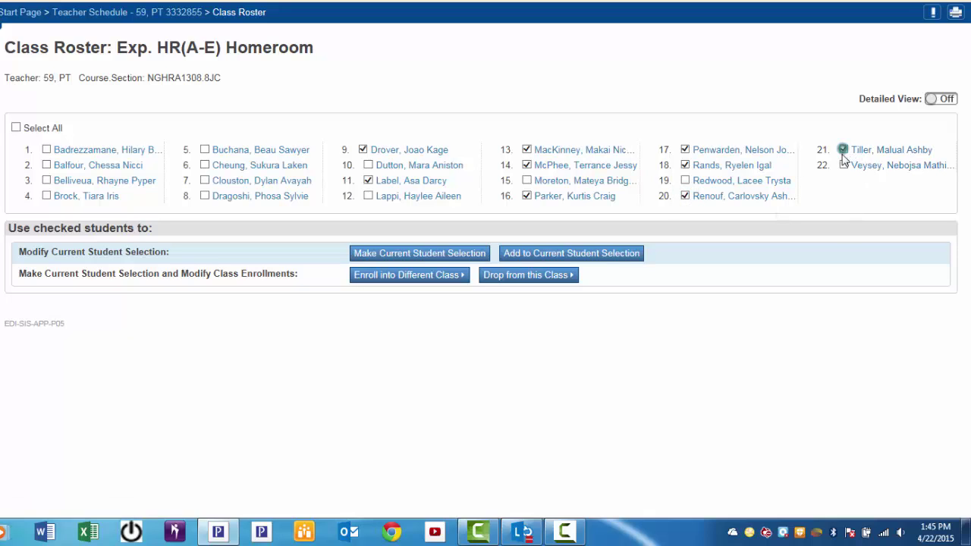
{"action": "left_click", "coordinate": [844, 165]}
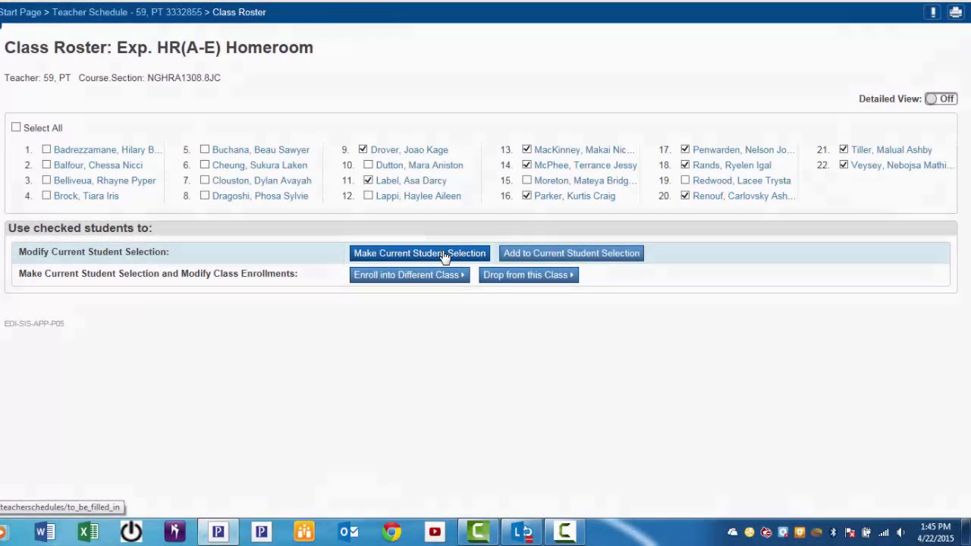
{"action": "left_click", "coordinate": [445, 254]}
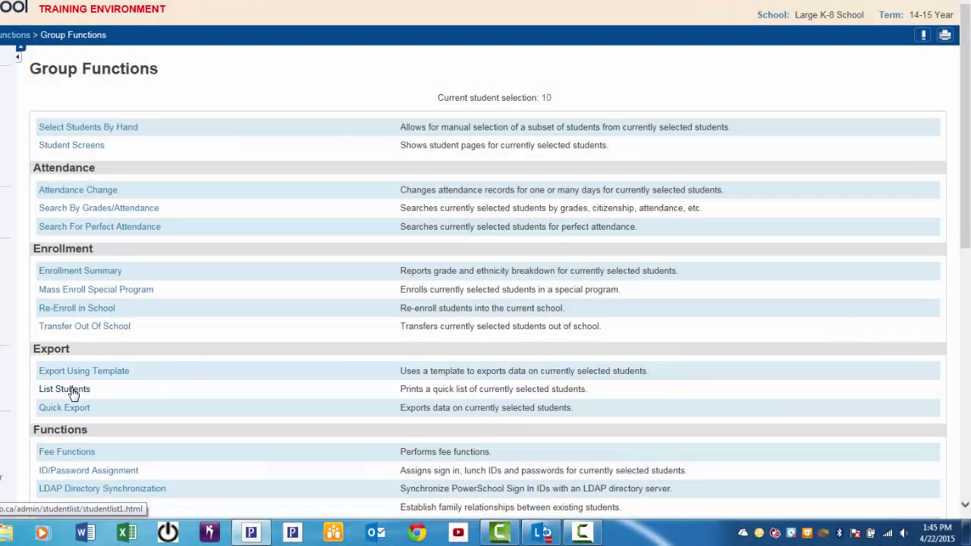
- Start a List Students report for the selection and title it with the teacher's name followed by "Homeroom - Boys"
{"action": "left_click", "coordinate": [70, 390]}
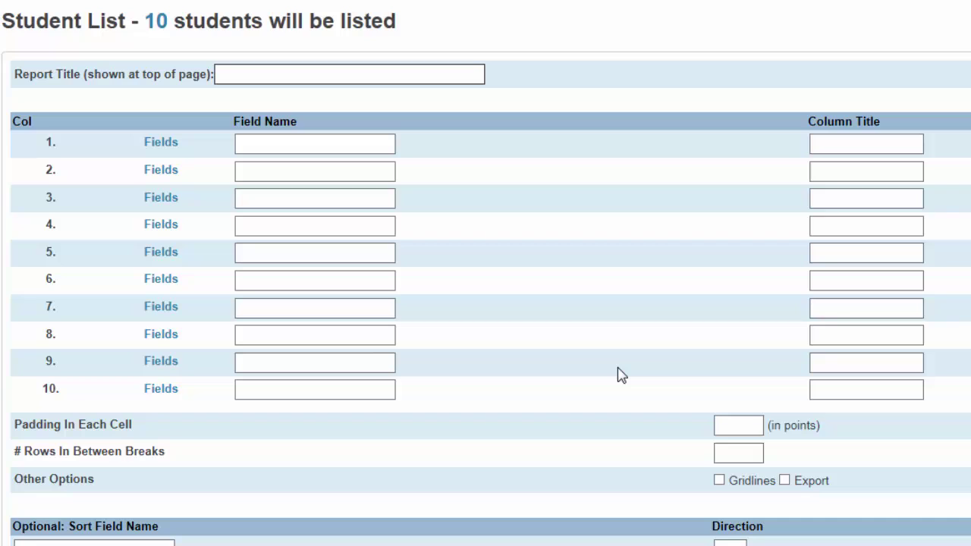
{"action": "left_click", "coordinate": [311, 75]}
{"action": "type", "text": "Mr. Jones' Homeroom"}
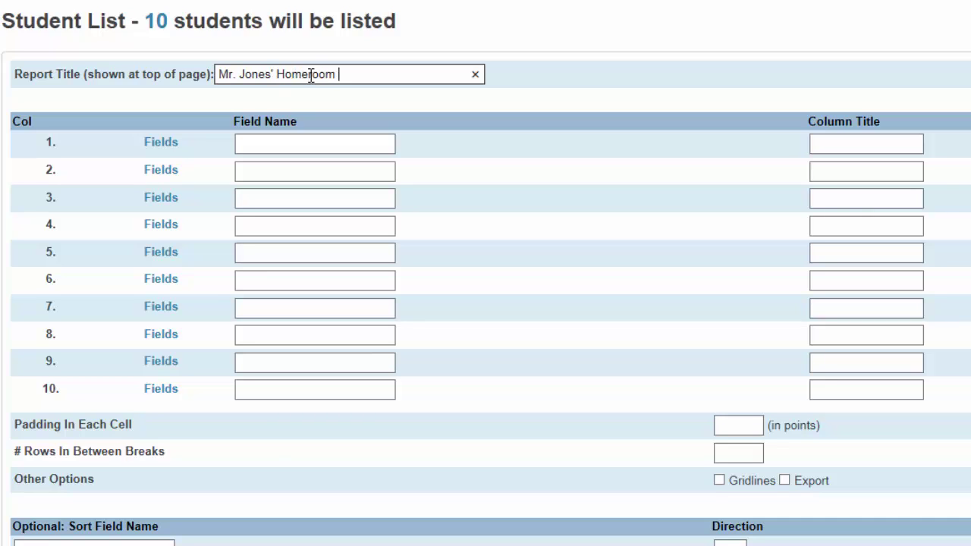
{"action": "type", "text": " - Boys"}
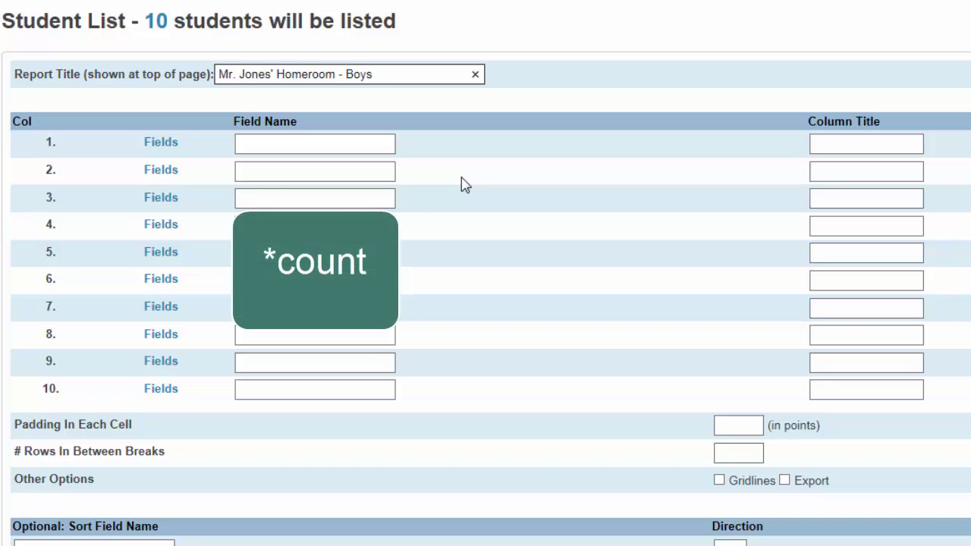
- Set column 1's field to *count and column 2's field to LastFirst with the column title STUDENT NAME
{"action": "left_click", "coordinate": [275, 141]}
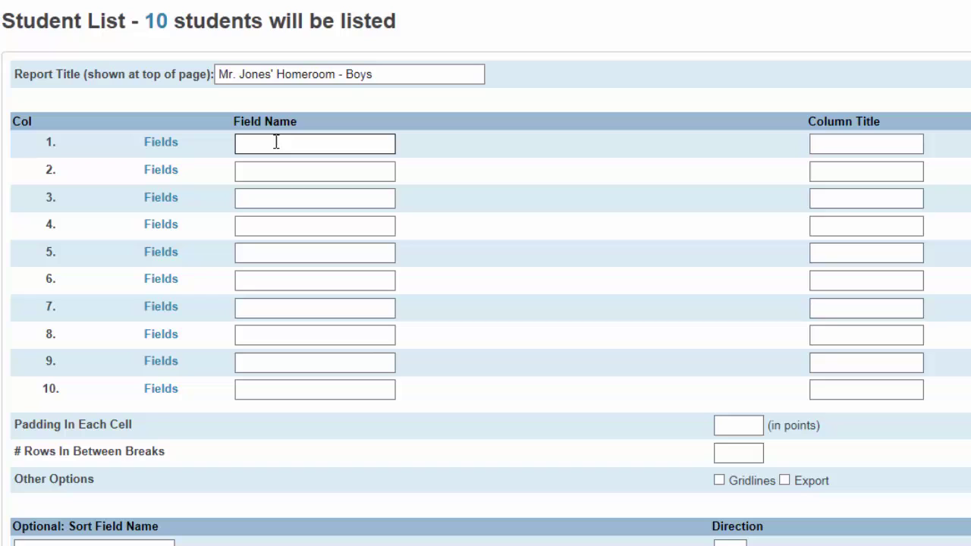
{"action": "type", "text": "*count"}
{"action": "left_click", "coordinate": [169, 174]}
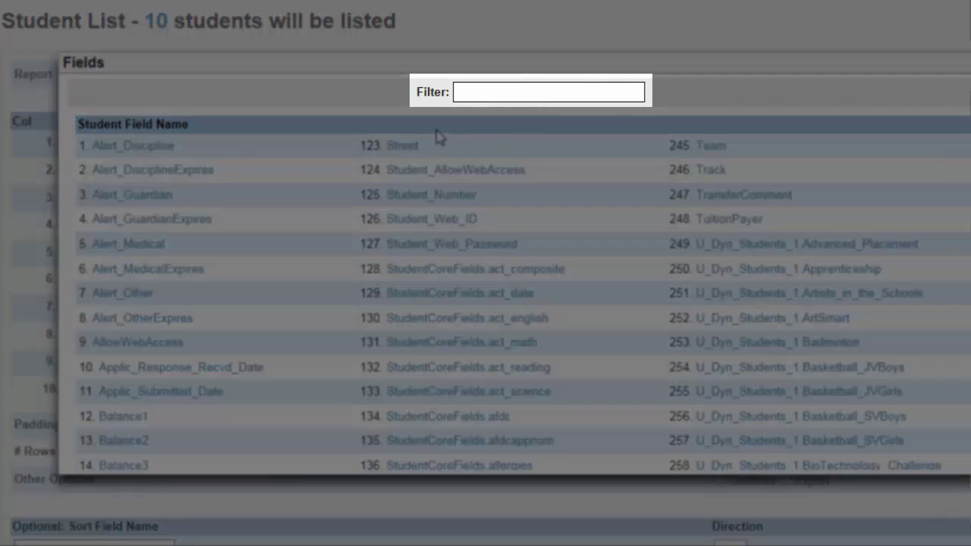
{"action": "type", "text": "last"}
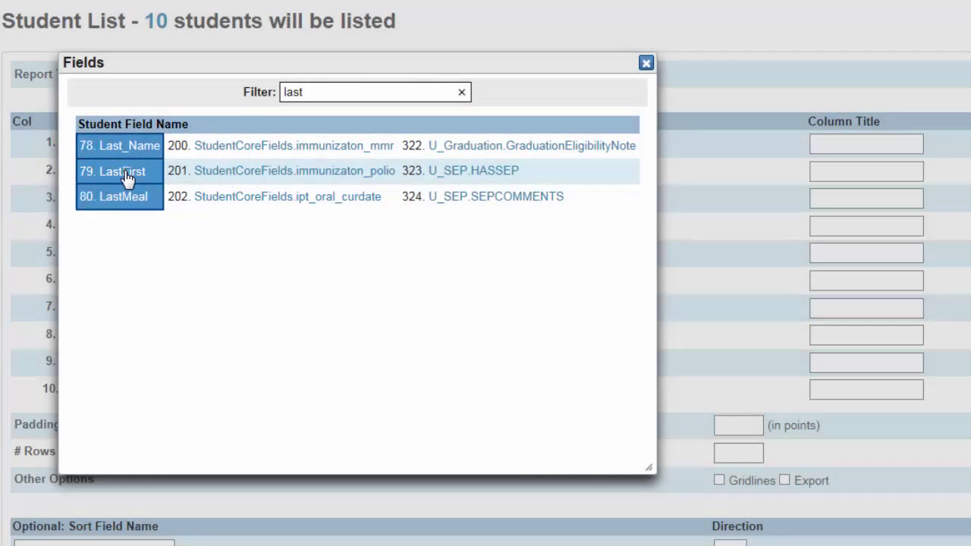
{"action": "left_click", "coordinate": [126, 173]}
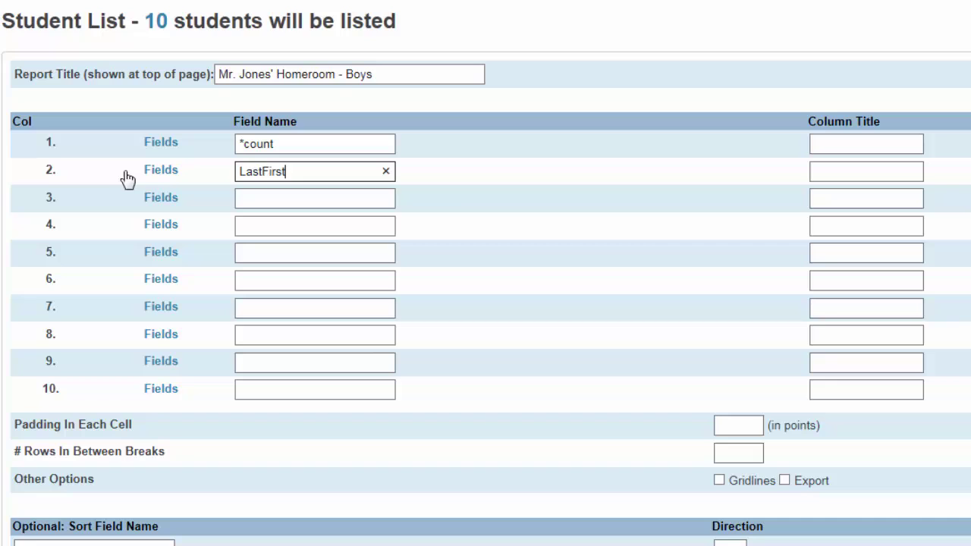
{"action": "left_click", "coordinate": [823, 173]}
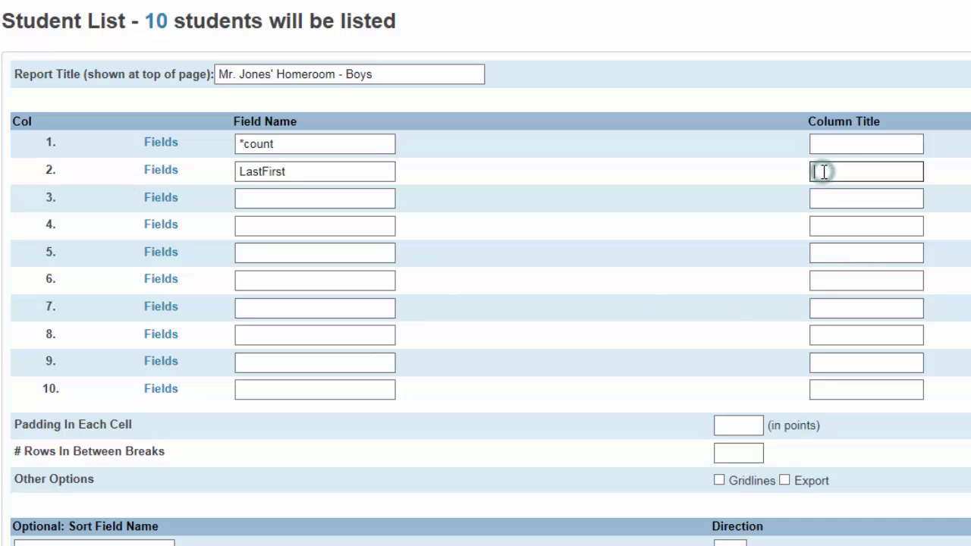
{"action": "type", "text": "STUDENT NAME"}
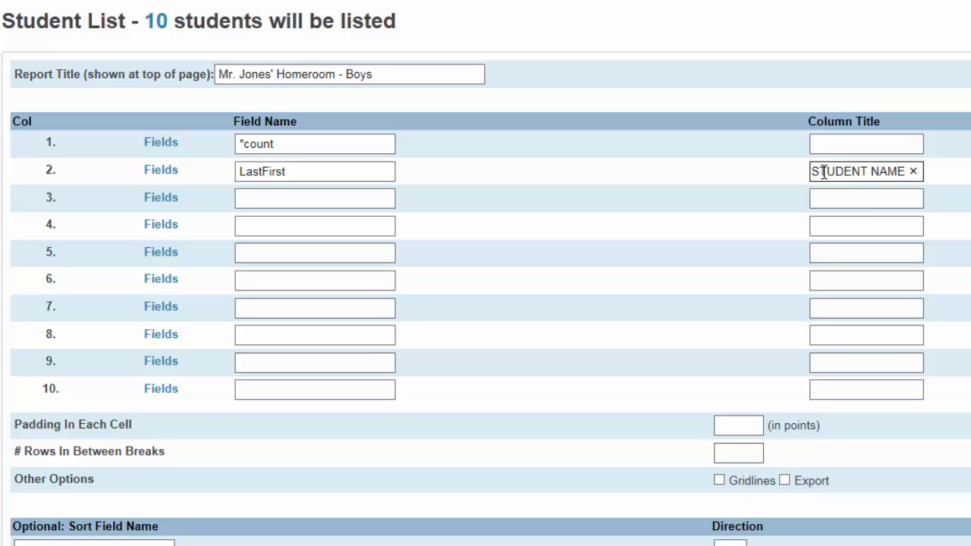
- Enter a period as the field name for columns 3 through 10
{"action": "left_click", "coordinate": [253, 199]}
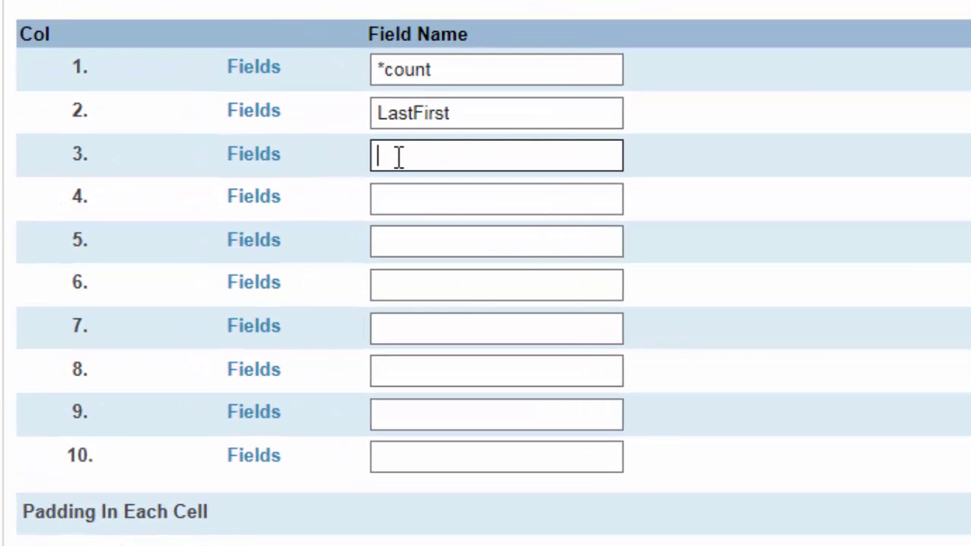
{"action": "type", "text": "."}
{"action": "left_click", "coordinate": [376, 197]}
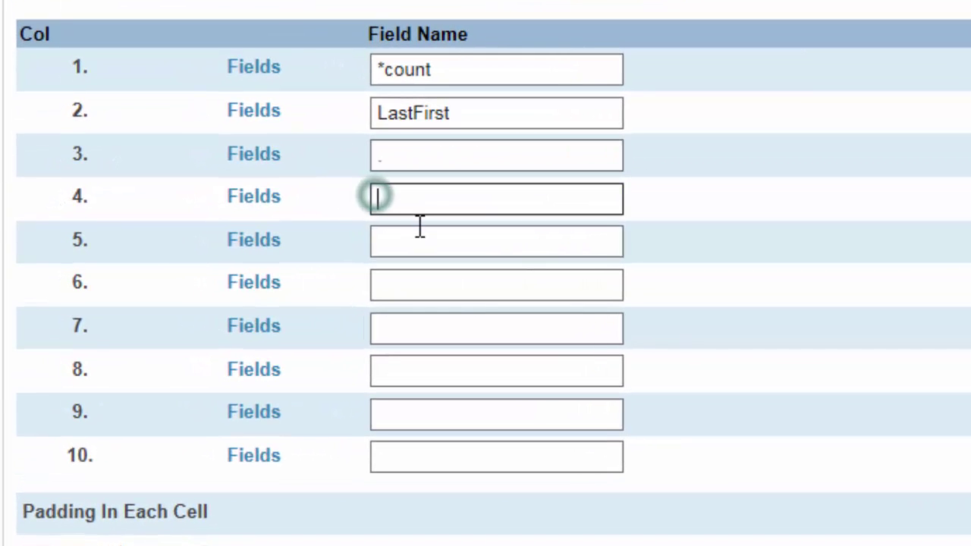
{"action": "type", "text": "."}
{"action": "left_click", "coordinate": [387, 240]}
{"action": "type", "text": "."}
{"action": "left_click", "coordinate": [387, 286]}
{"action": "type", "text": "."}
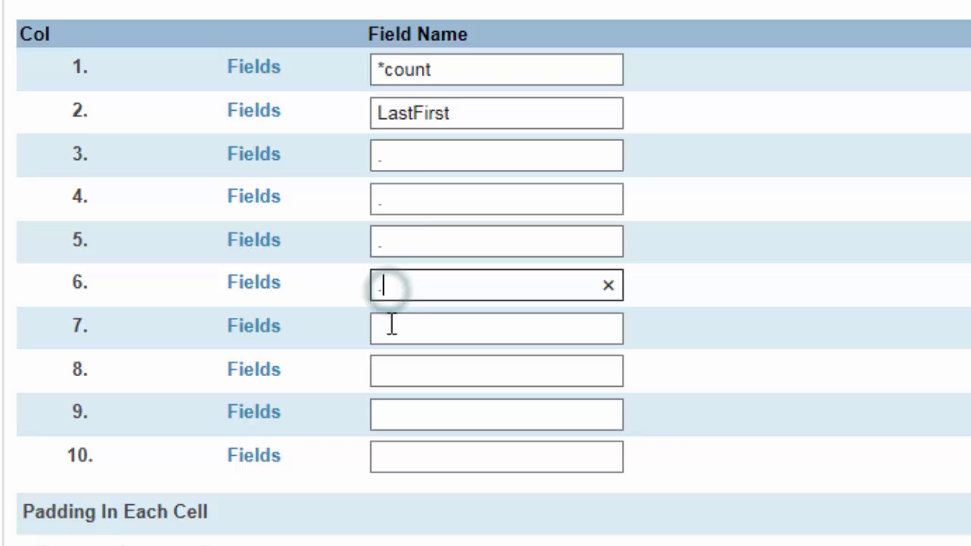
{"action": "left_click", "coordinate": [389, 326]}
{"action": "type", "text": "."}
{"action": "left_click", "coordinate": [387, 374]}
{"action": "type", "text": "."}
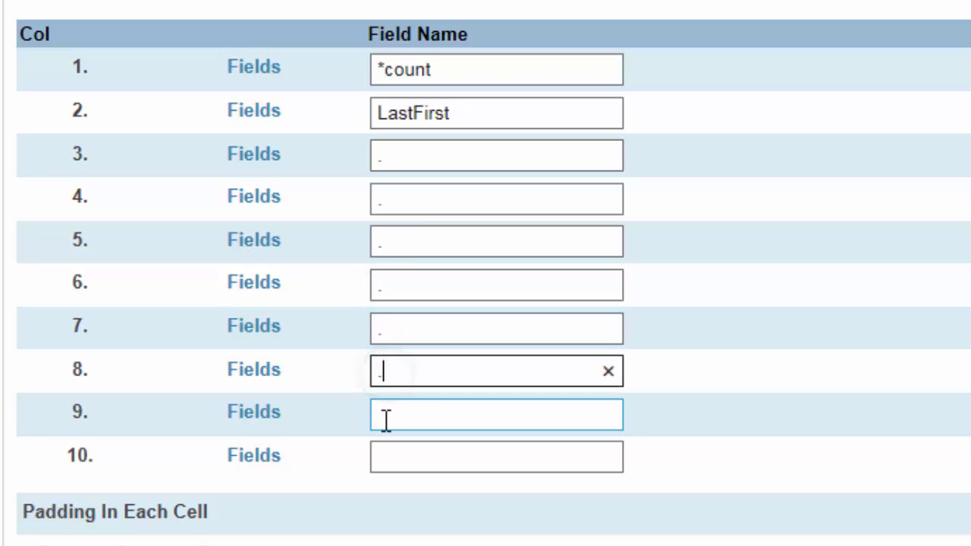
{"action": "left_click", "coordinate": [387, 417]}
{"action": "type", "text": "."}
{"action": "left_click", "coordinate": [382, 455]}
{"action": "type", "text": "."}
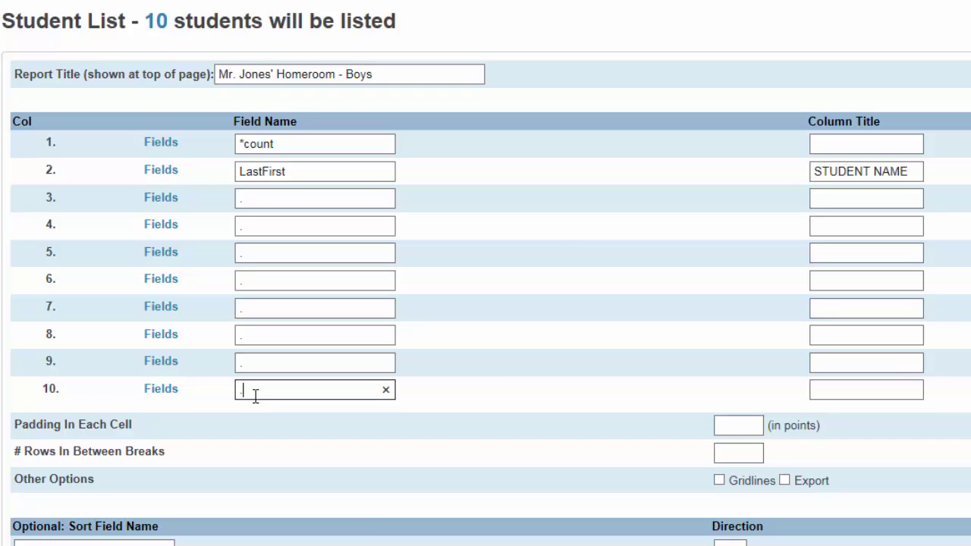
- Set the padding in each cell to 5 points and enable gridlines
{"action": "left_click", "coordinate": [743, 426]}
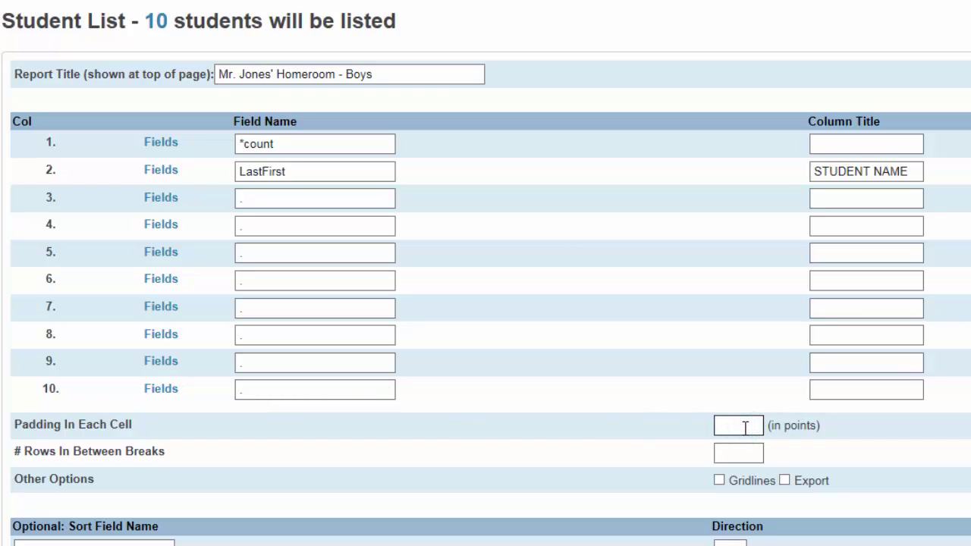
{"action": "type", "text": "5"}
{"action": "left_click", "coordinate": [718, 480]}
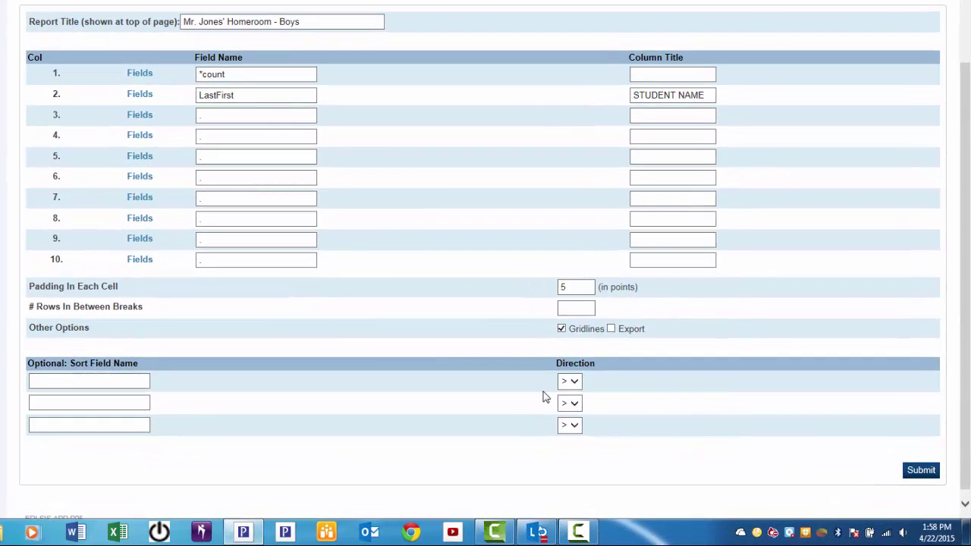
- Copy the LastFirst field name from column 2 into the first sort field
{"action": "left_click", "coordinate": [232, 93]}
{"action": "double_click", "coordinate": [220, 94]}
{"action": "key", "text": "cmd+c"}
{"action": "right_click", "coordinate": [222, 97]}
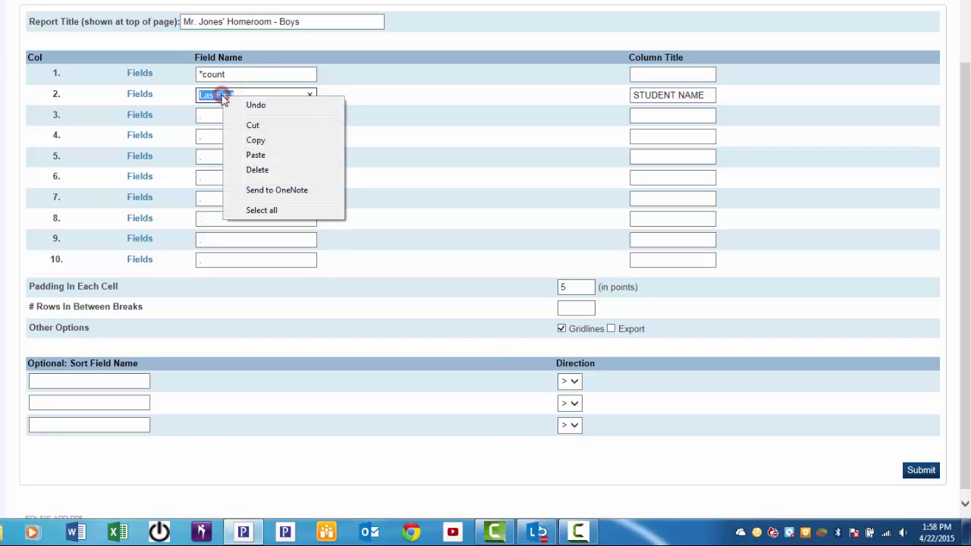
{"action": "left_click", "coordinate": [262, 143]}
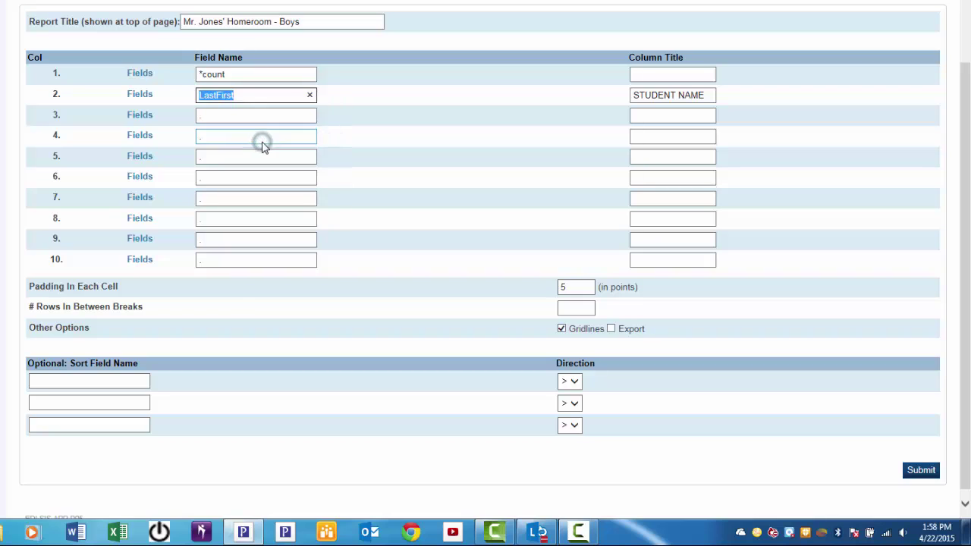
{"action": "left_click", "coordinate": [46, 379]}
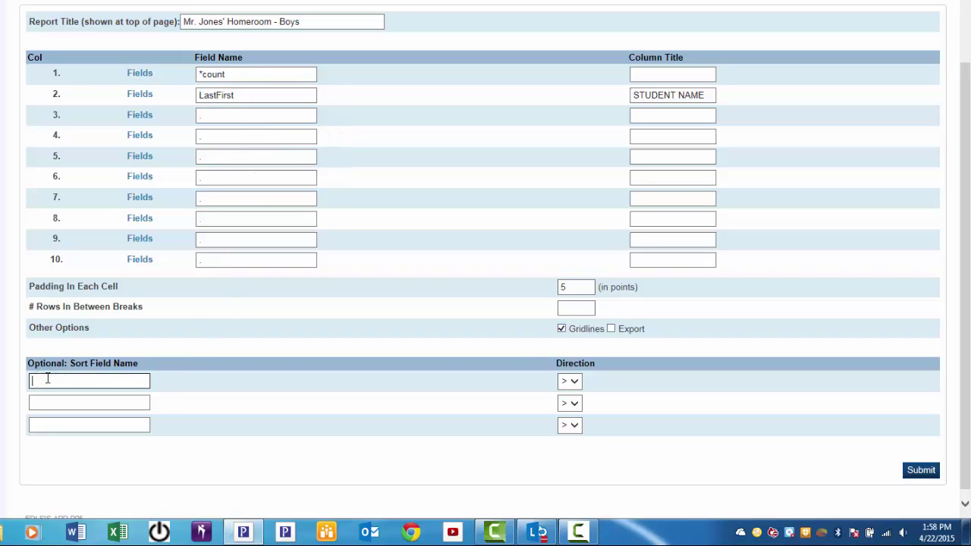
{"action": "right_click", "coordinate": [45, 379]}
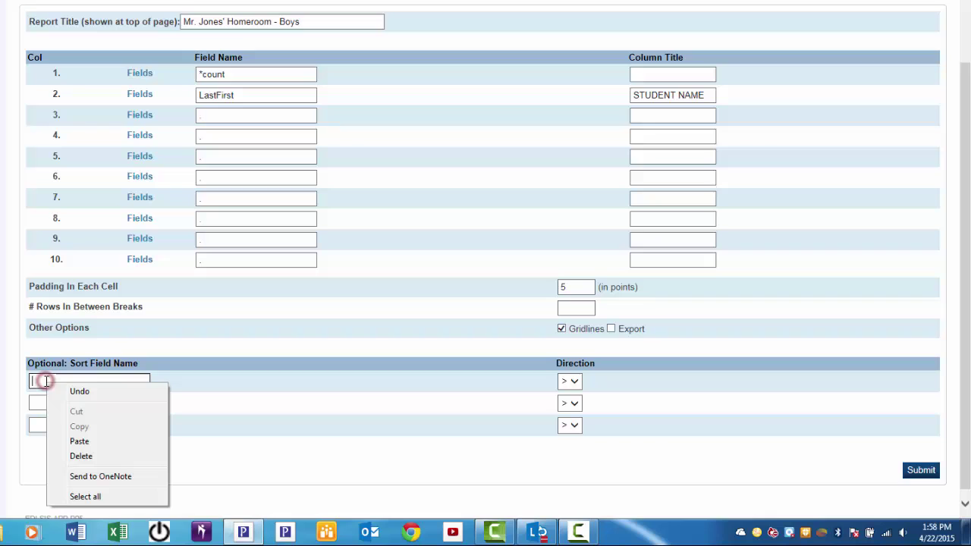
{"action": "left_click", "coordinate": [80, 442]}
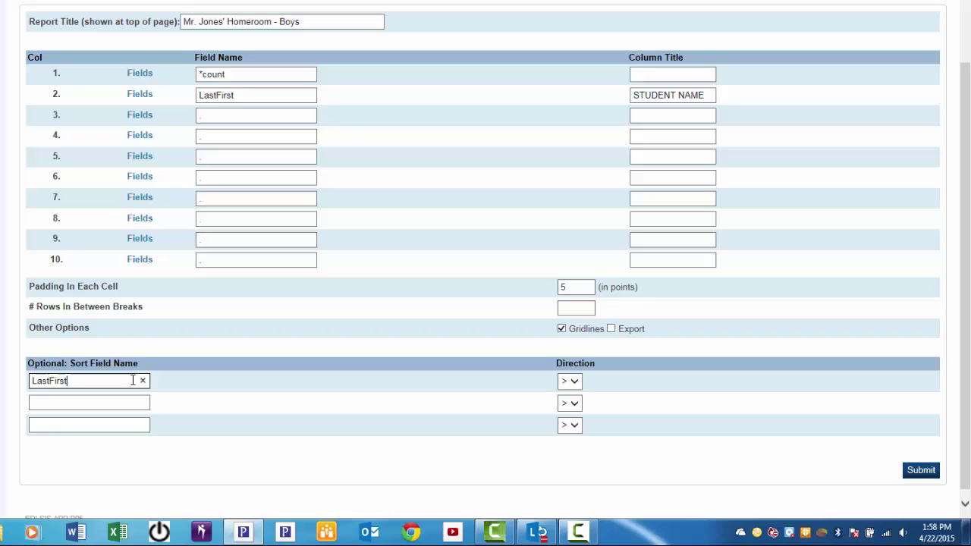
- Set the first sort direction to > and submit the student list
{"action": "left_click", "coordinate": [575, 385]}
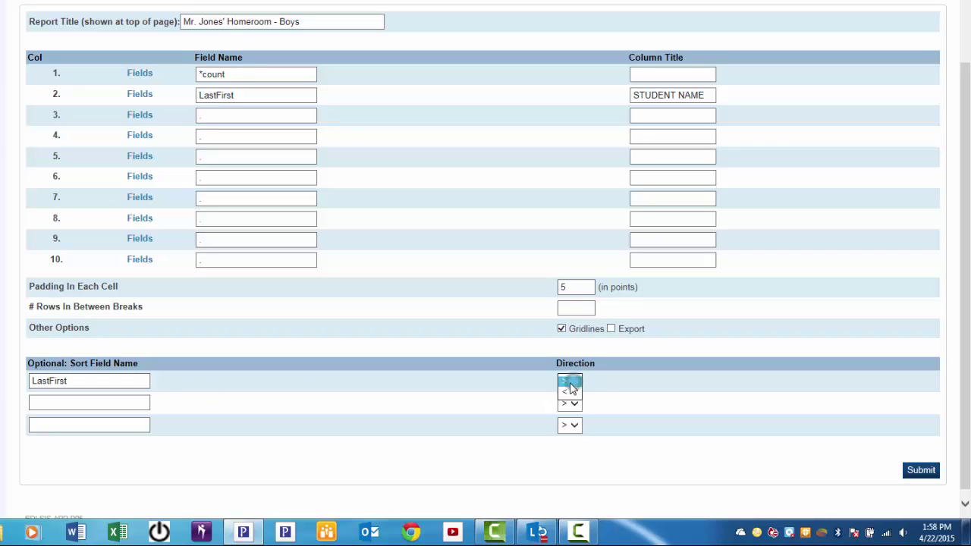
{"action": "left_click", "coordinate": [567, 382]}
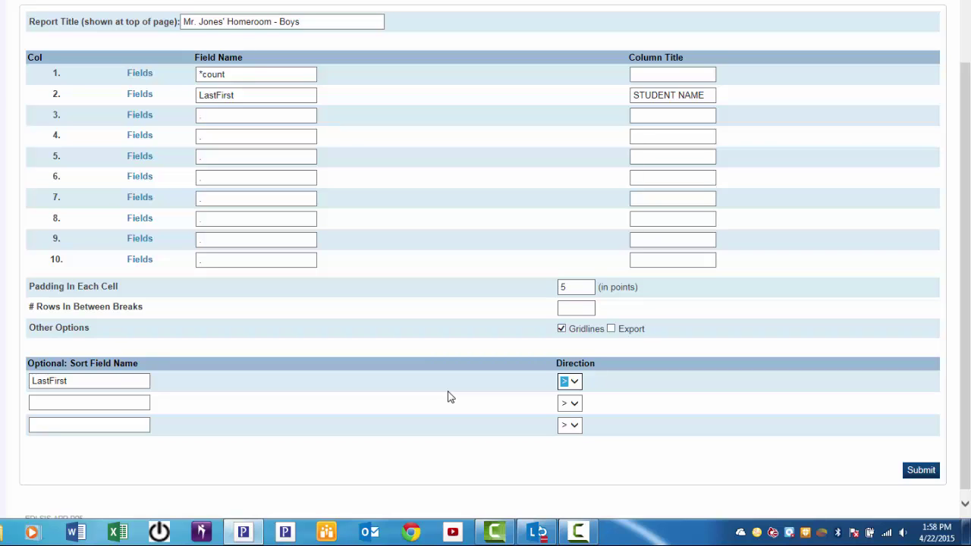
{"action": "left_click", "coordinate": [924, 472]}
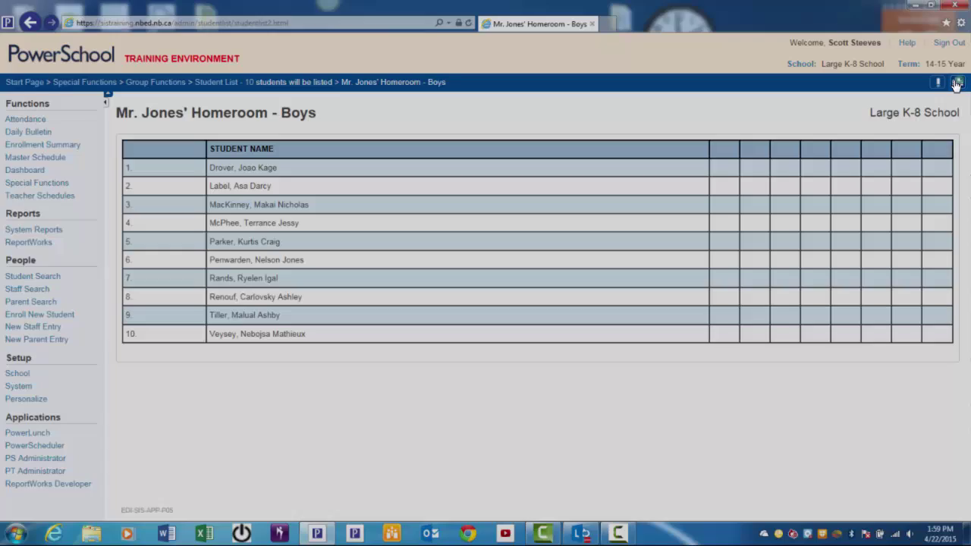
- Bring up the print dialog for the finished student list and dismiss it without printing
{"action": "left_click", "coordinate": [957, 84]}
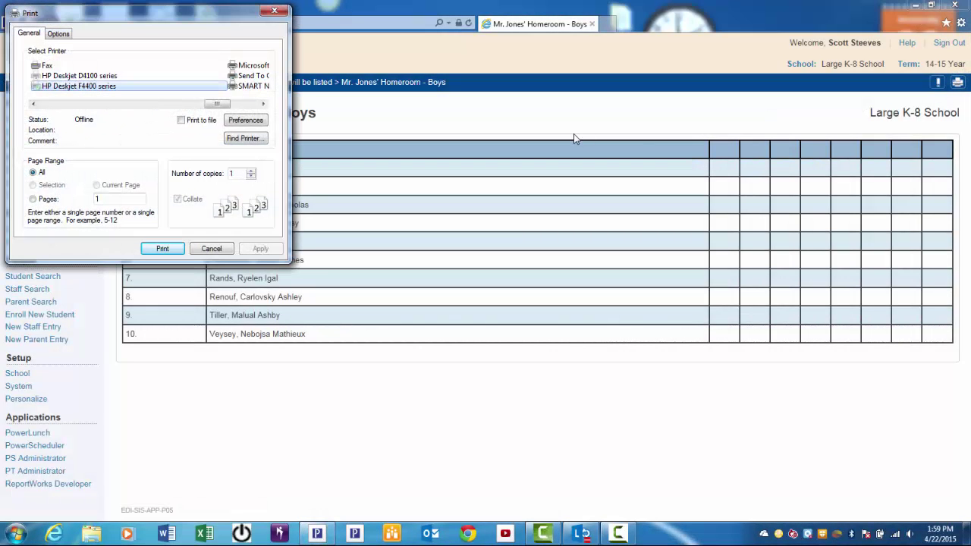
{"action": "left_click", "coordinate": [217, 251]}
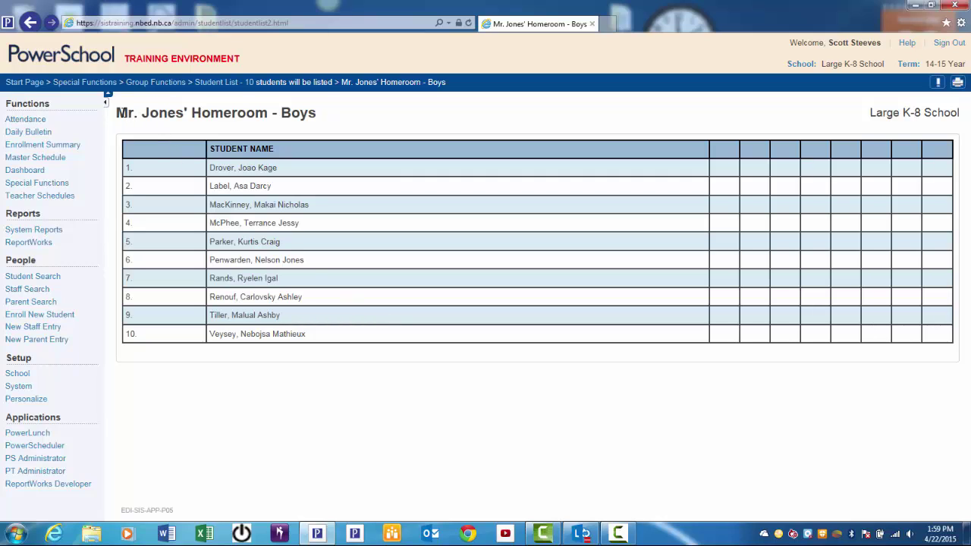
- Copy the student list from its homeroom heading through the last student row
{"action": "left_click_drag", "start_coordinate": [119, 112], "coordinate": [303, 334]}
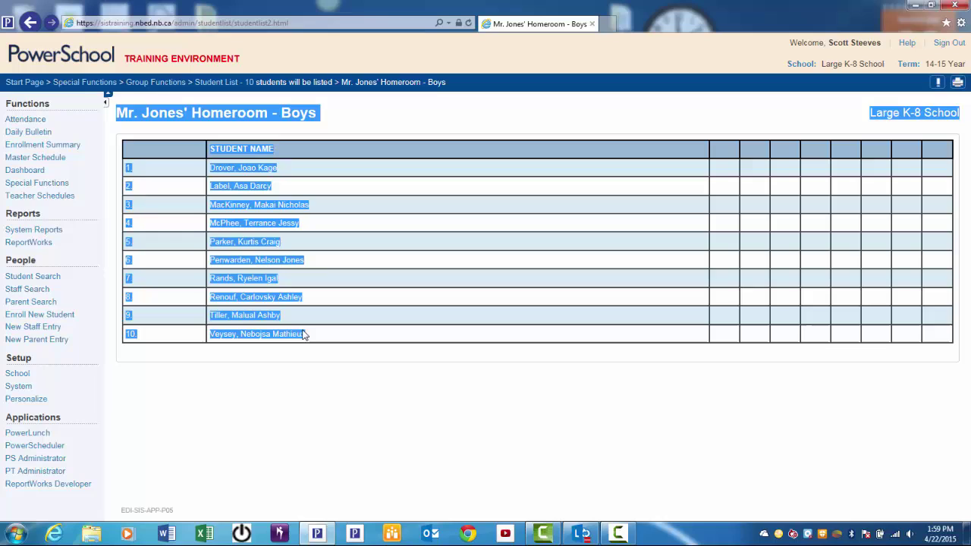
{"action": "right_click", "coordinate": [254, 338]}
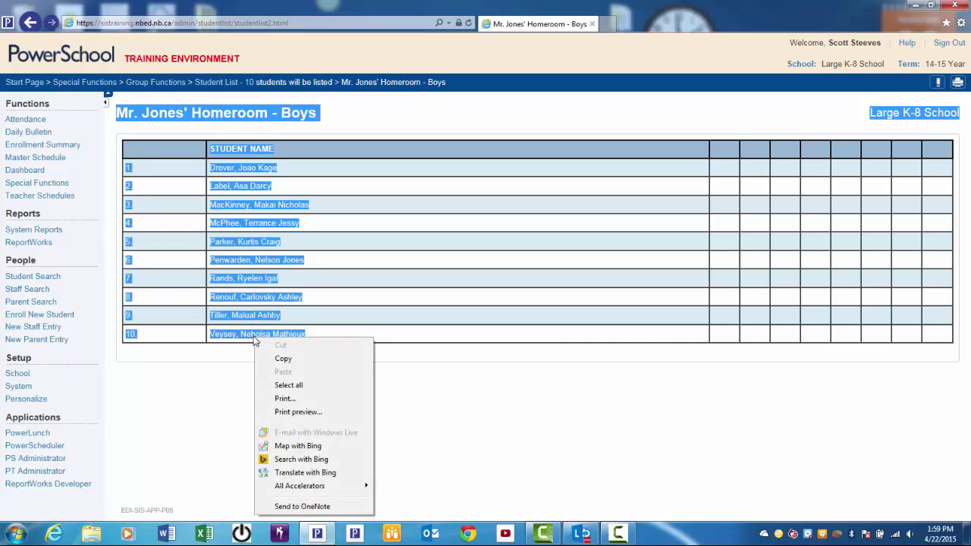
{"action": "left_click", "coordinate": [284, 359]}
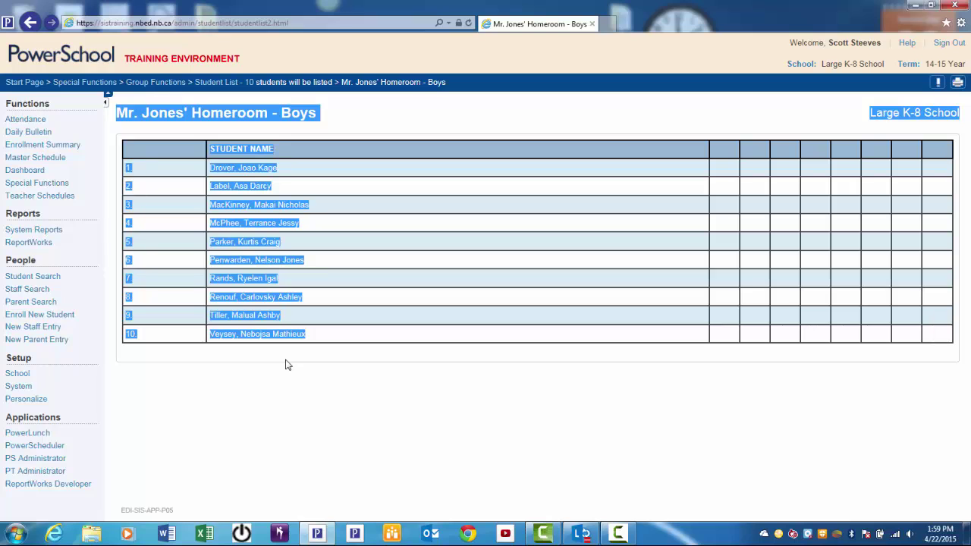
- Switch to Excel, create a blank workbook in a maximized window, and paste the copied student list at cell A1
{"action": "left_click", "coordinate": [916, 5]}
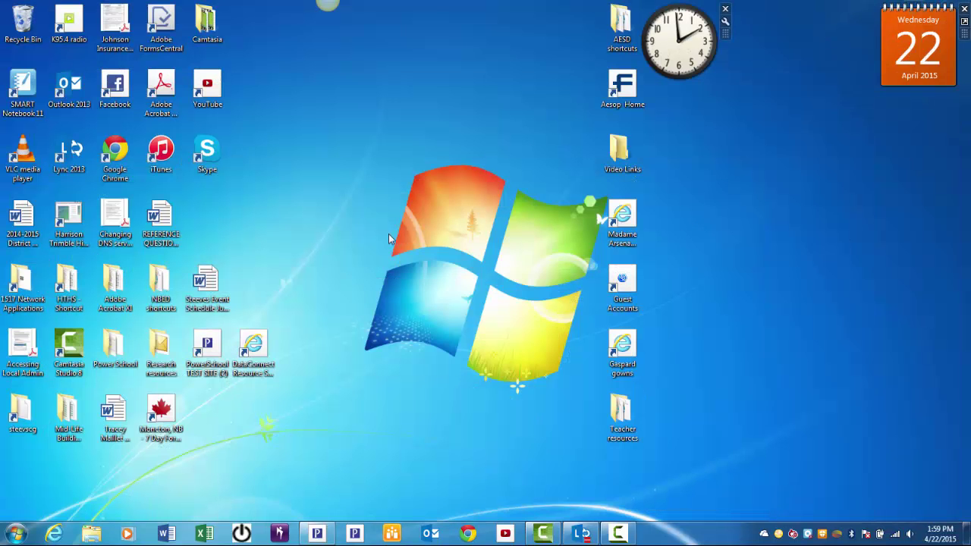
{"action": "left_click", "coordinate": [206, 534]}
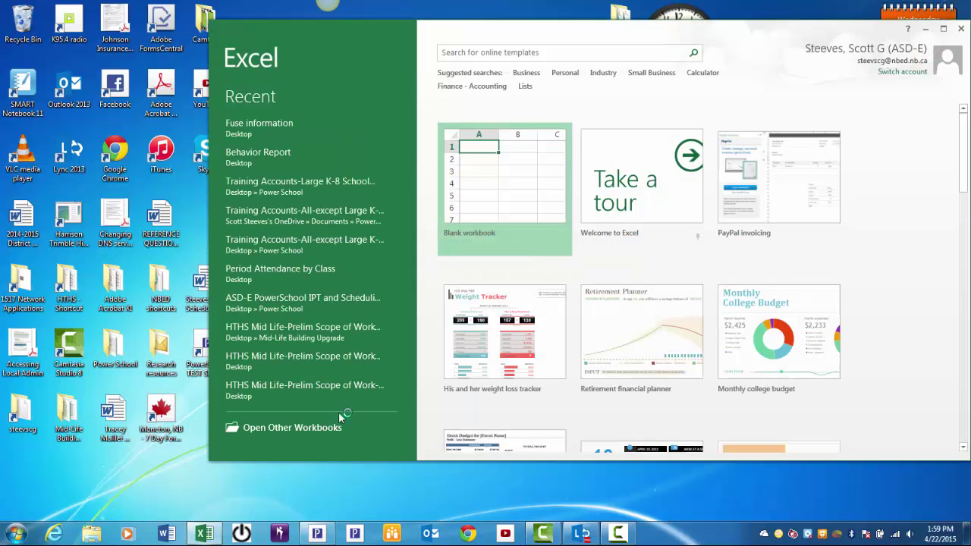
{"action": "left_click", "coordinate": [512, 194]}
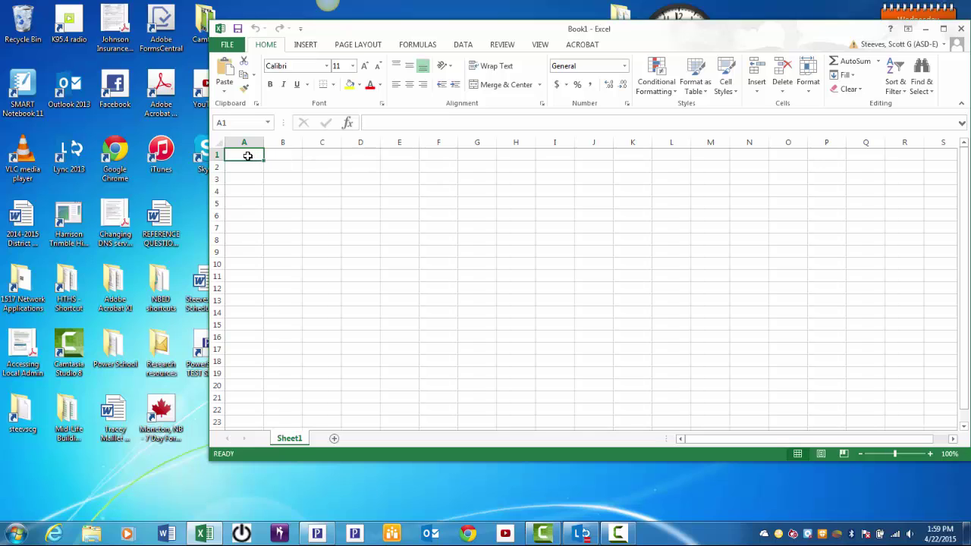
{"action": "left_click", "coordinate": [944, 30]}
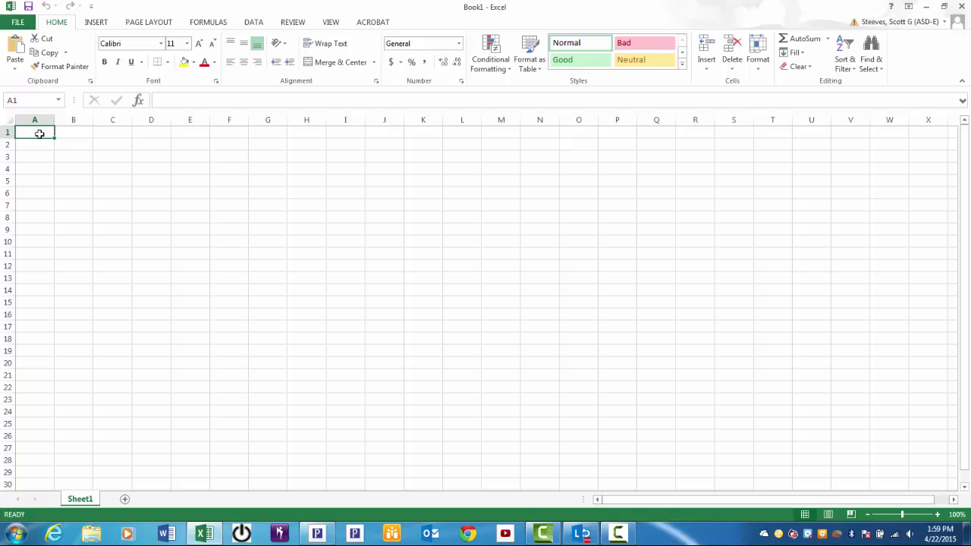
{"action": "left_click", "coordinate": [15, 47]}
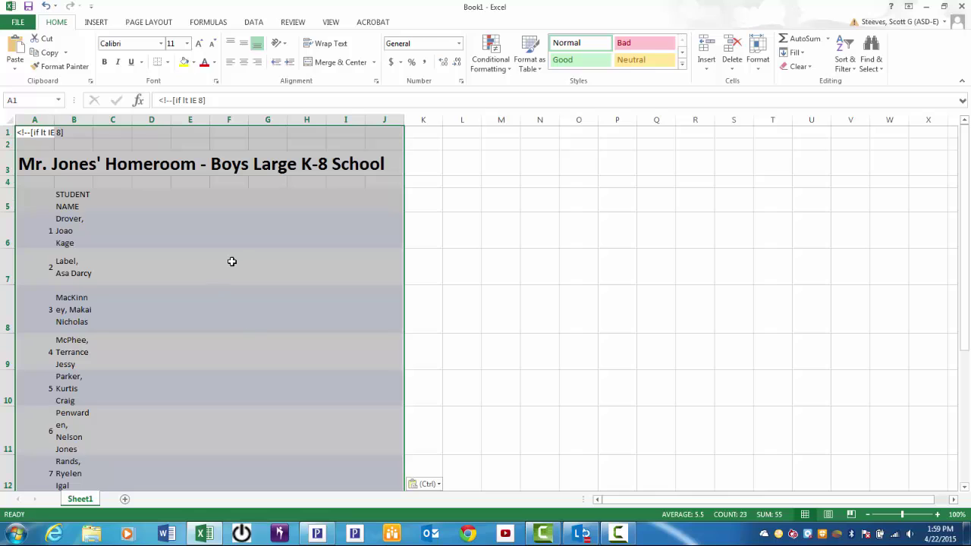
- Delete the stray code text in cell A1
{"action": "left_click", "coordinate": [218, 215]}
{"action": "left_click", "coordinate": [32, 131]}
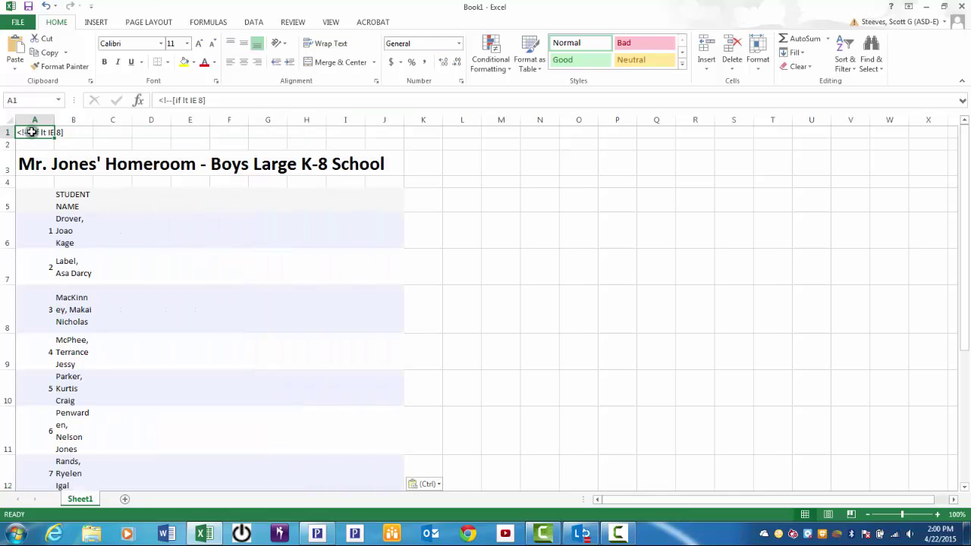
{"action": "key", "text": "Delete"}
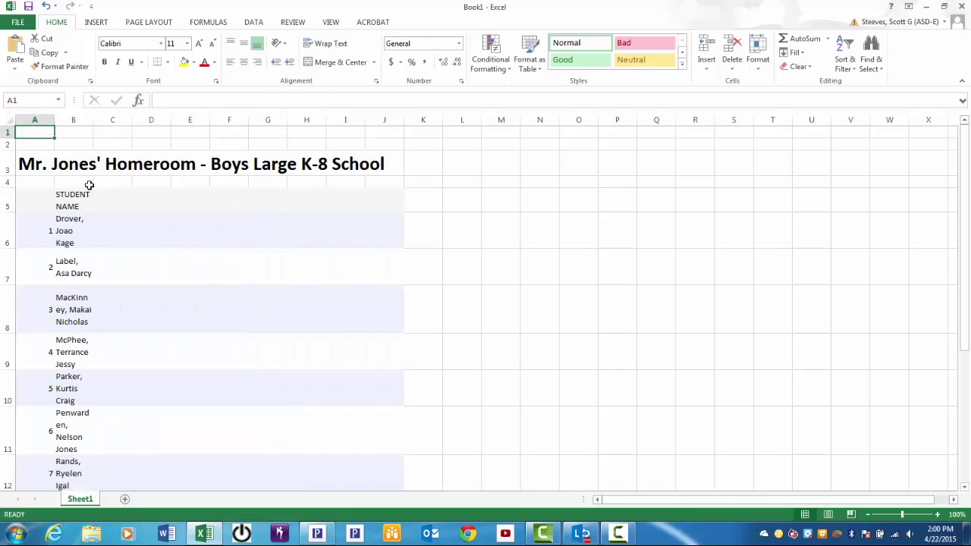
- Center the contents of column A and widen column B so each student name fits on one line
{"action": "left_click", "coordinate": [33, 119]}
{"action": "left_click", "coordinate": [244, 62]}
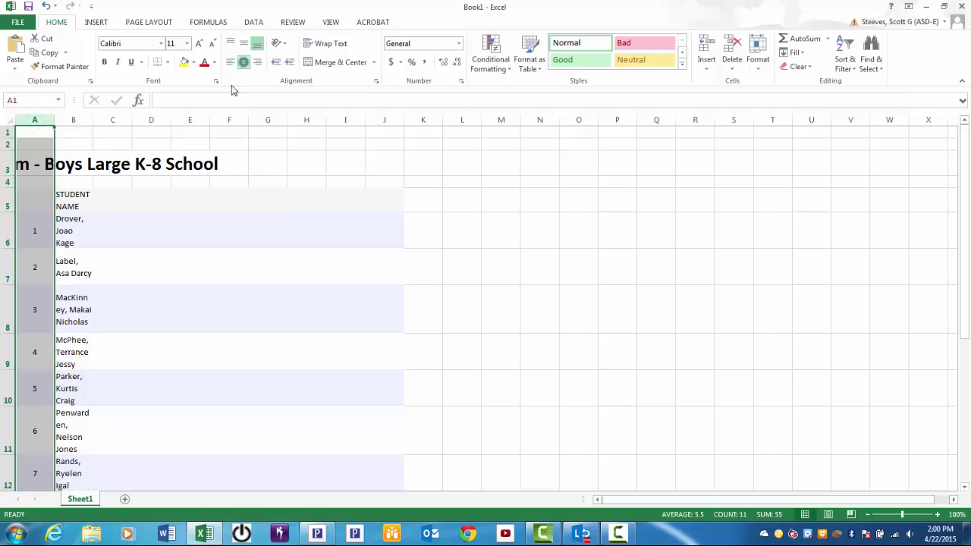
{"action": "left_click_drag", "start_coordinate": [93, 119], "coordinate": [189, 119]}
- Merge and center the homeroom heading across cells A3 to I3
{"action": "left_click_drag", "start_coordinate": [34, 164], "coordinate": [429, 168]}
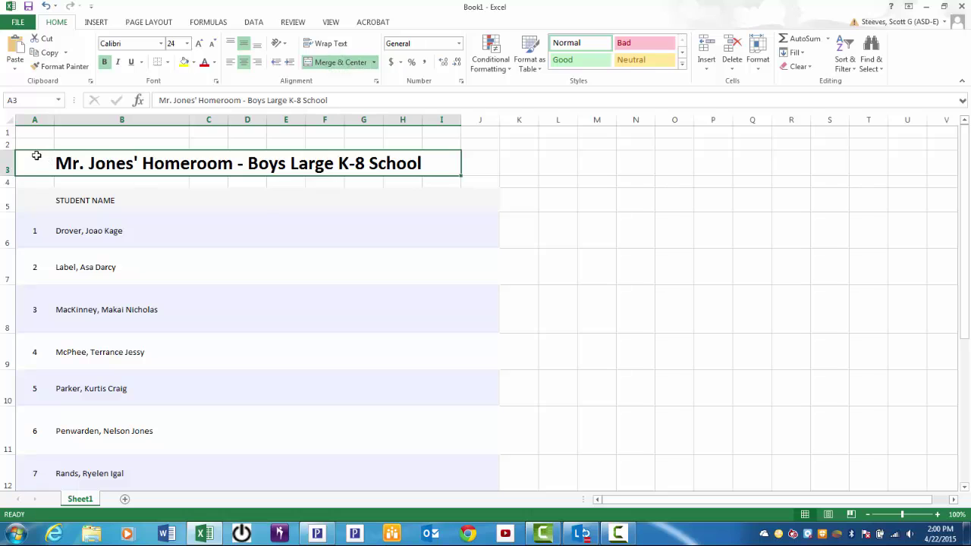
- Apply All Borders to the student table, covering cells A2 through K16
{"action": "left_click_drag", "start_coordinate": [33, 141], "coordinate": [533, 497]}
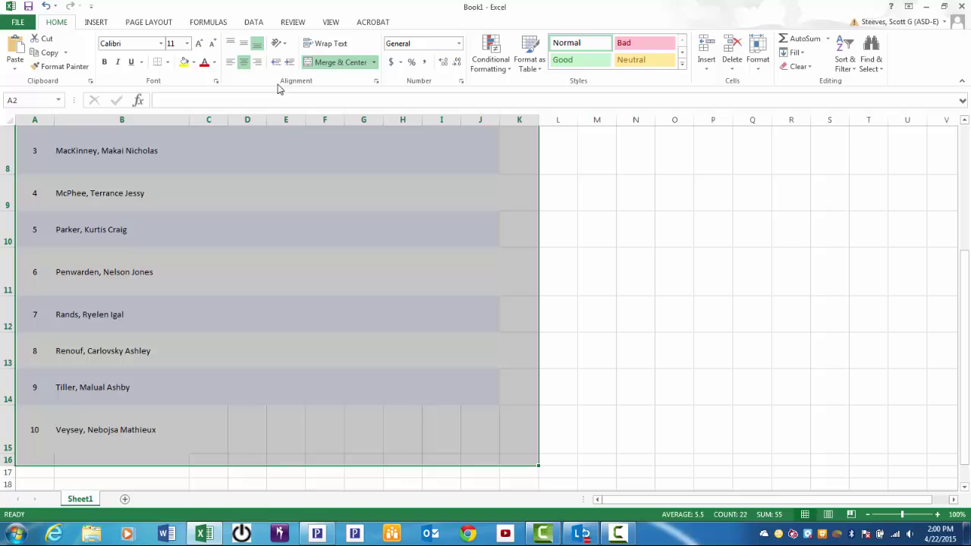
{"action": "left_click", "coordinate": [168, 62]}
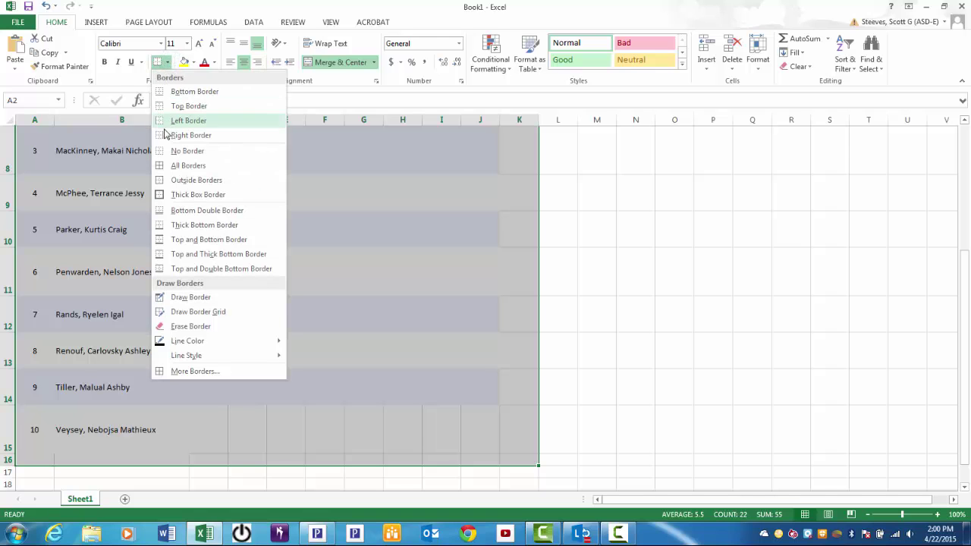
{"action": "left_click", "coordinate": [163, 165]}
{"action": "scroll", "coordinate": [548, 278], "scroll_direction": "up", "scroll_amount": 3}
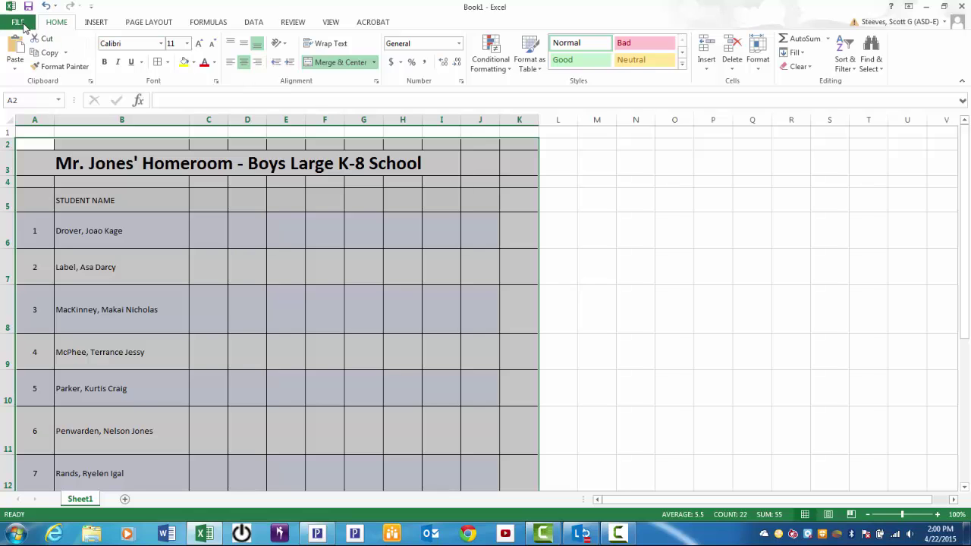
- Open the Save As options for the new workbook
{"action": "left_click", "coordinate": [18, 22]}
{"action": "left_click", "coordinate": [28, 144]}
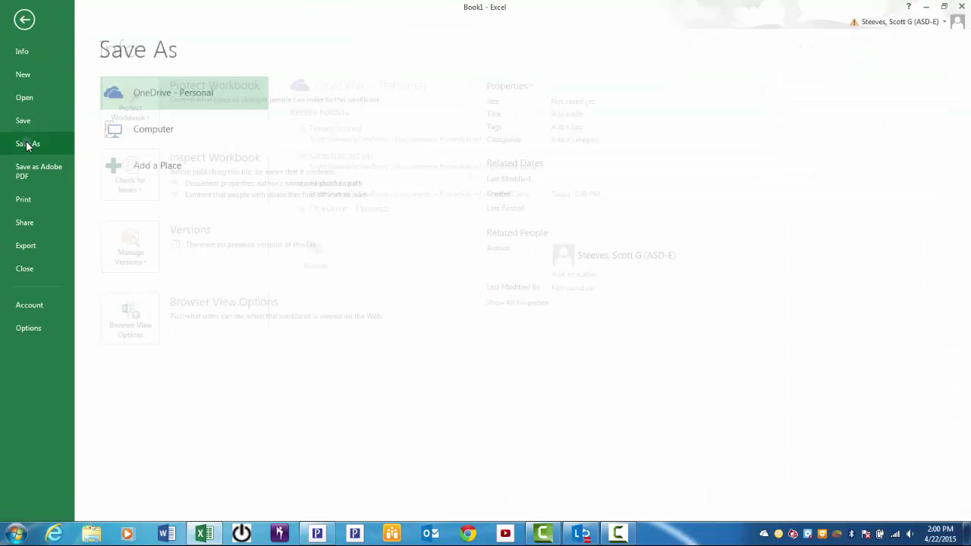